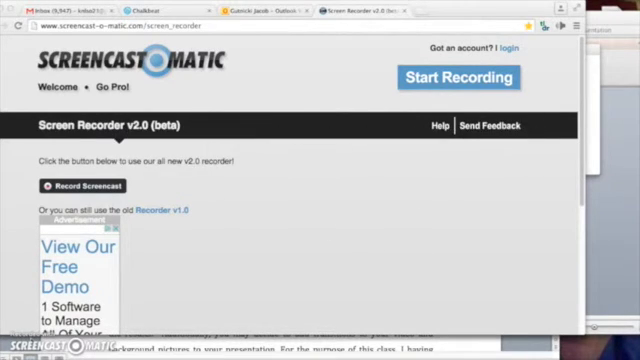
# - Switch from the Chrome Screencast-O-Matic page to the Finder Applications window
pyautogui.press('super+Tab')
pyautogui.press('super+Tab')
pyautogui.press('super+Tab')
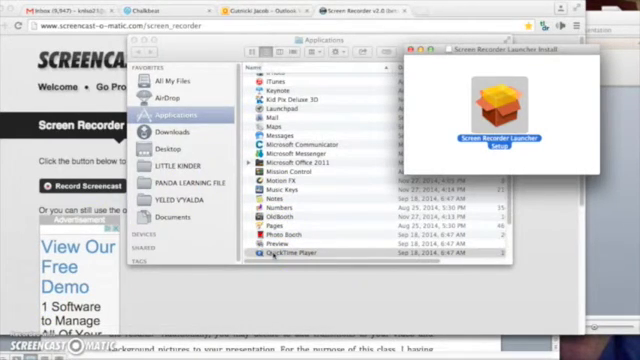
# - Start a new QuickTime movie recording from the webcam and enlarge its preview window
pyautogui.press('super+Tab')
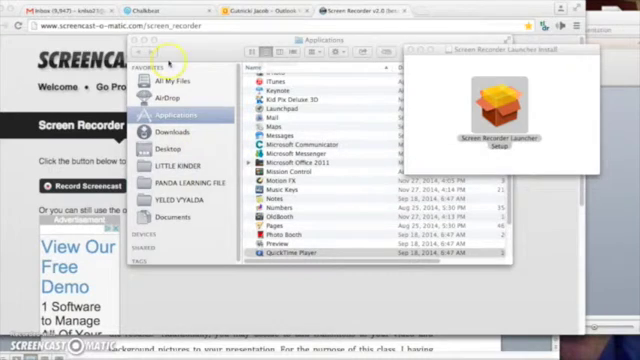
pyautogui.click(92, 1)
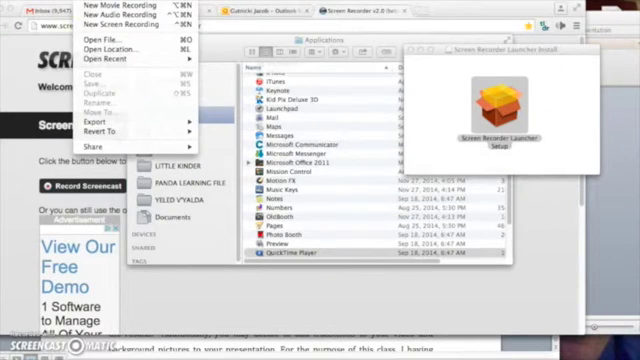
pyautogui.click(90, 5)
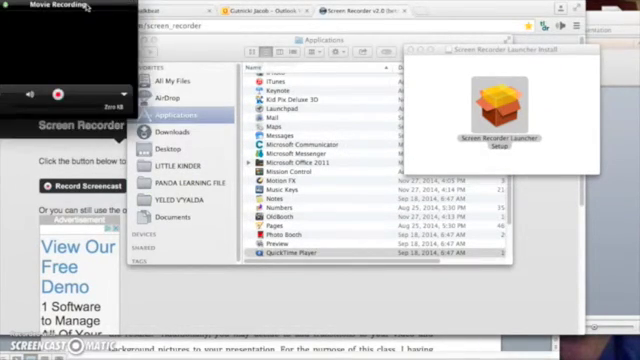
pyautogui.doubleClick(87, 7)
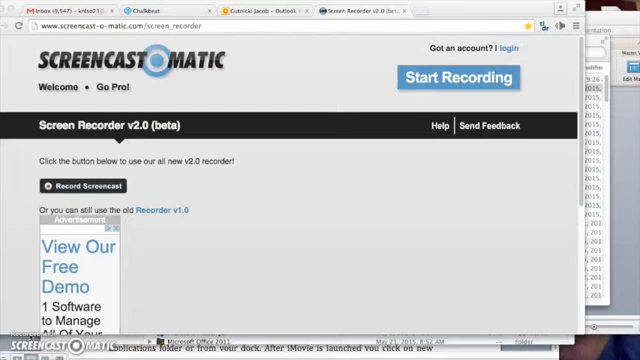
# - Bring Finder's Applications window forward and select iMovie by its first letters
pyautogui.press('super+Tab')
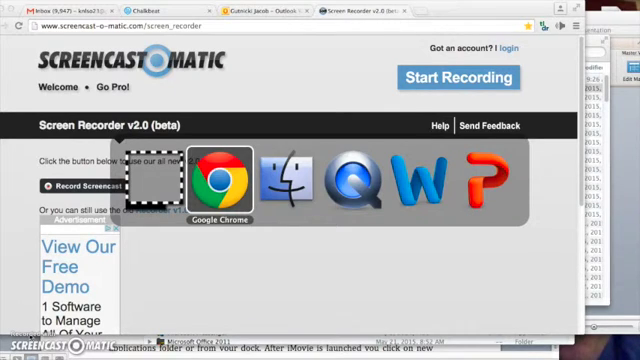
pyautogui.press('super+Tab')
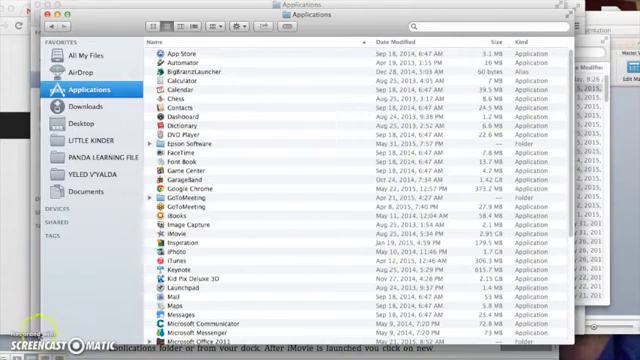
pyautogui.press('i')
pyautogui.press('m')
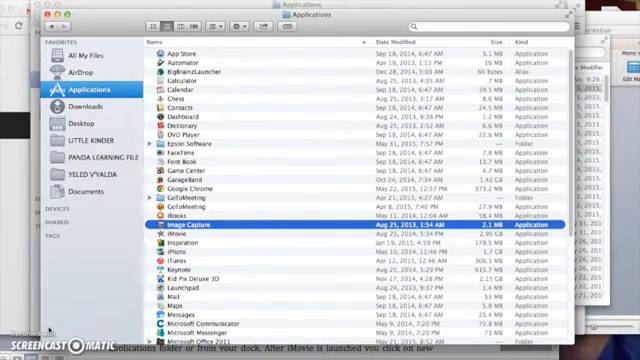
pyautogui.press('o')
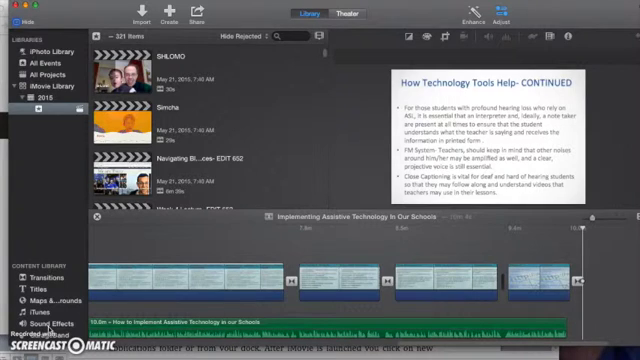
# - Bring up iMovie's Create dialog with its theme choices
pyautogui.click(40, 86)
# - Create a new No Theme movie project named 'Using iMovie'
pyautogui.click(40, 4)
pyautogui.click(47, 8)
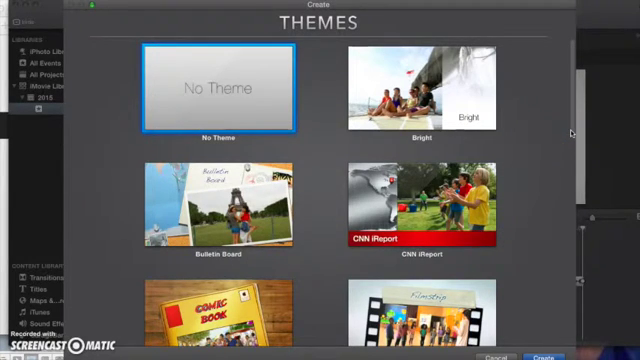
pyautogui.moveTo(571, 133)
pyautogui.mouseDown()
pyautogui.moveTo(554, 341)
pyautogui.moveTo(583, 144)
pyautogui.moveTo(597, 98)
pyautogui.mouseUp()
pyautogui.click(540, 355)
pyautogui.write('Usin')
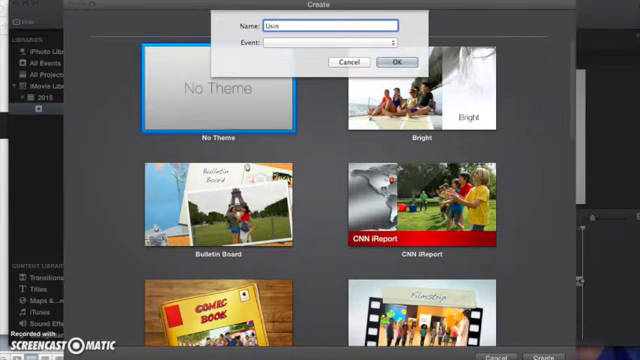
pyautogui.write('g ')
pyautogui.write('iMovi')
pyautogui.press('BackSpace')
pyautogui.press('BackSpace')
pyautogui.press('BackSpace')
pyautogui.press('BackSpace')
pyautogui.press('BackSpace')
pyautogui.write('iMovie')
pyautogui.click(394, 61)
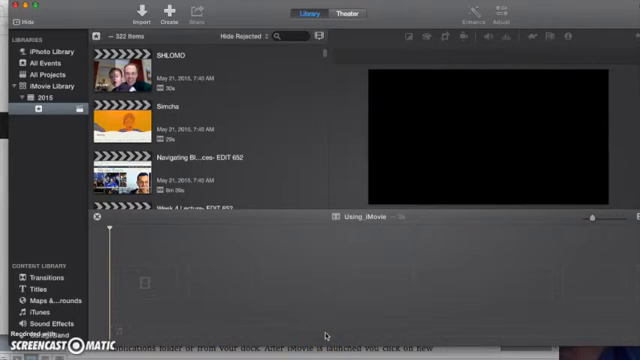
# - Locate Using_QuickTime.mp4 on the Desktop in Finder and close the extra Finder windows
pyautogui.press('super+Tab')
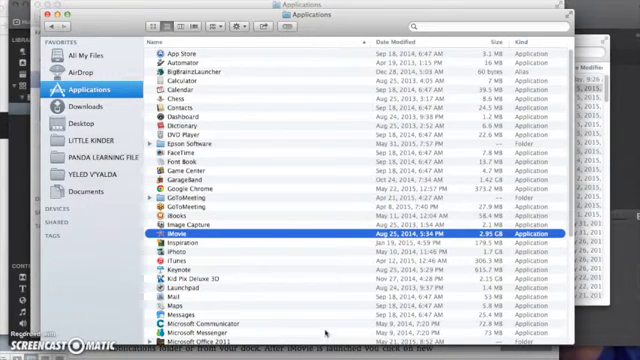
pyautogui.click(110, 122)
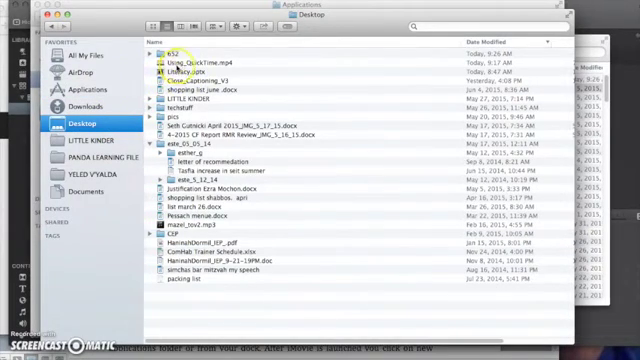
pyautogui.click(180, 63)
pyautogui.moveTo(137, 23); pyautogui.dragTo(307, 27)
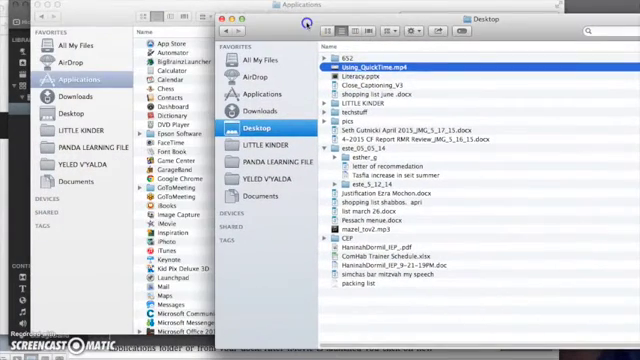
pyautogui.click(32, 14)
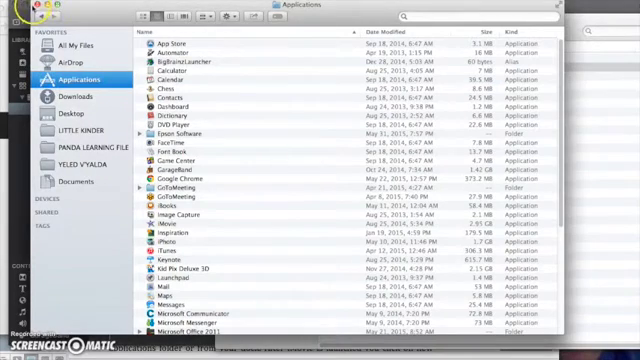
pyautogui.click(37, 6)
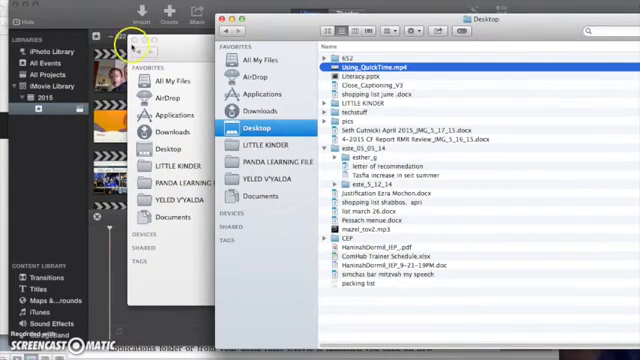
pyautogui.click(134, 42)
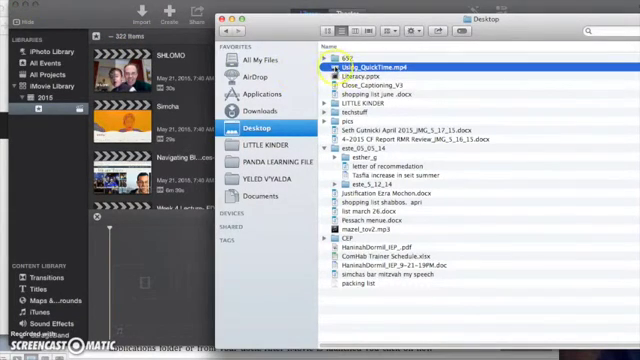
# - Drag Using_QuickTime.mp4 into the Using_iMovie timeline and bring iMovie forward
pyautogui.moveTo(327, 67)
pyautogui.mouseDown()
pyautogui.moveTo(240, 146)
pyautogui.moveTo(143, 292)
pyautogui.mouseUp()
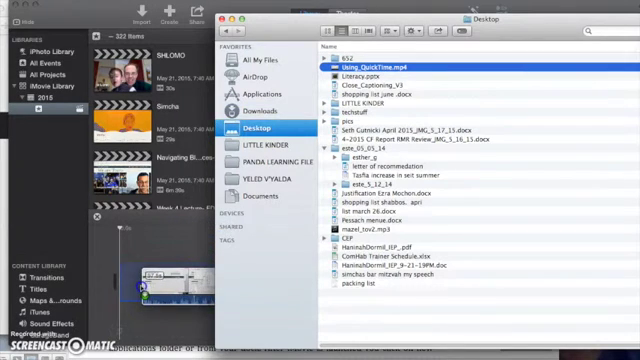
pyautogui.click(143, 265)
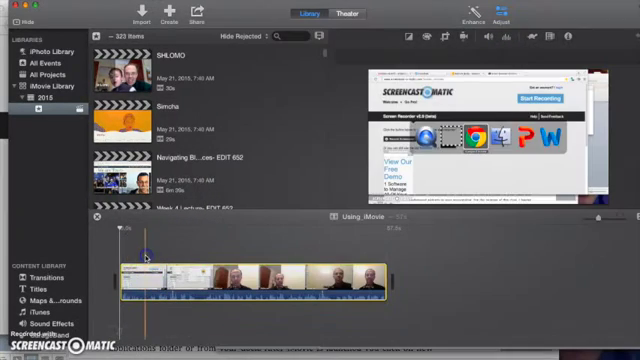
pyautogui.click(111, 243)
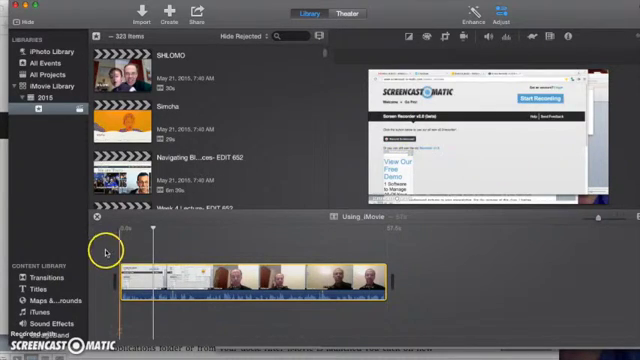
# - Add a Fade to Black transition at the clip start set to 2.0 seconds, accepting the shortened-clips warning
pyautogui.click(40, 278)
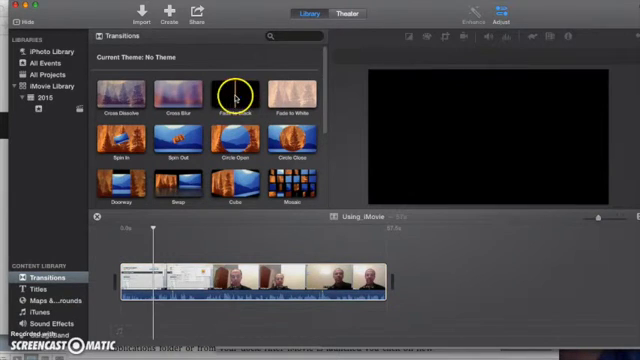
pyautogui.moveTo(231, 101)
pyautogui.mouseDown()
pyautogui.moveTo(121, 253)
pyautogui.moveTo(117, 290)
pyautogui.mouseUp()
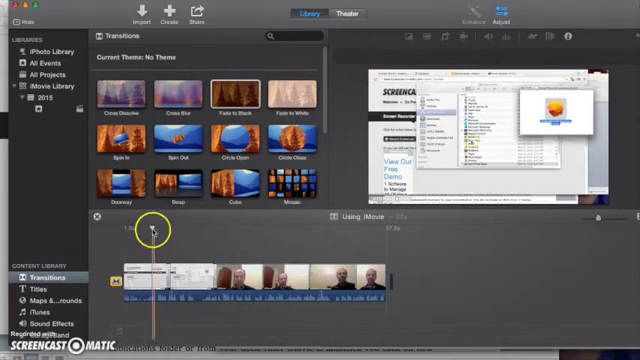
pyautogui.doubleClick(115, 281)
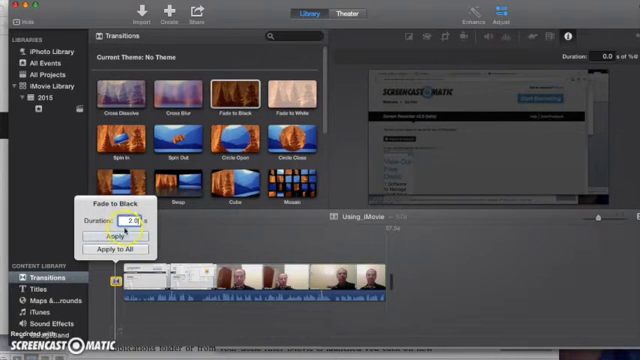
pyautogui.click(124, 234)
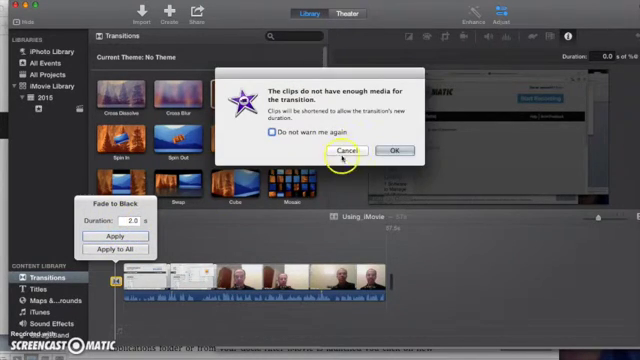
pyautogui.click(382, 149)
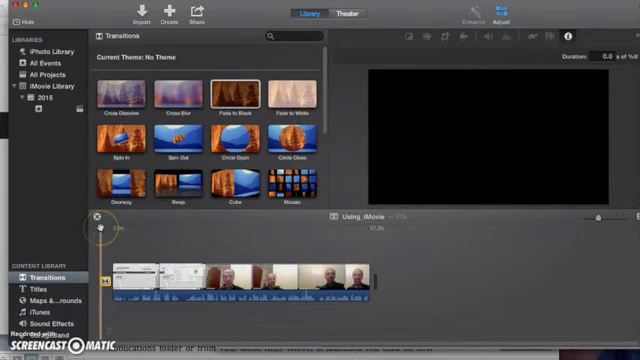
# - Add a Pop-up title at the movie's start and replace its text with 'Using QuickTime Player'
pyautogui.press('space')
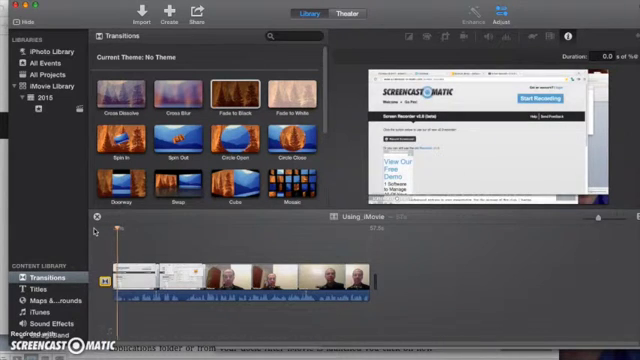
pyautogui.click(57, 290)
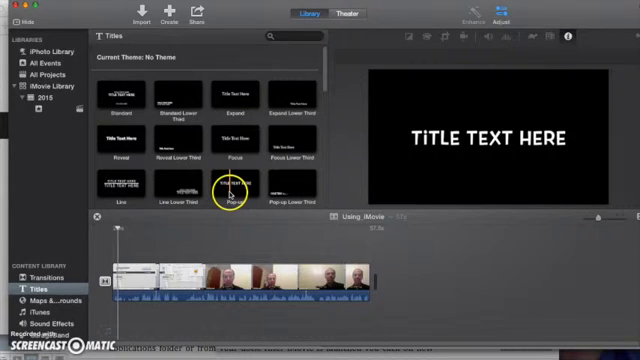
pyautogui.moveTo(230, 193); pyautogui.dragTo(106, 282)
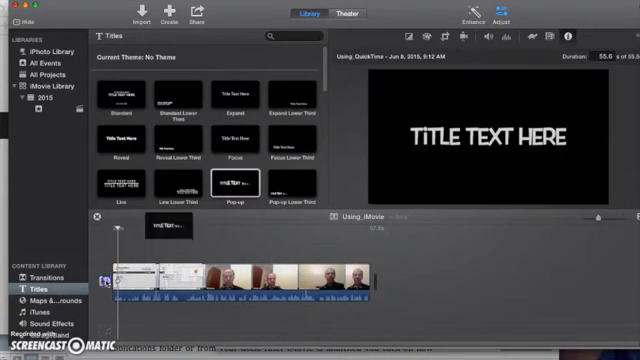
pyautogui.click(104, 264)
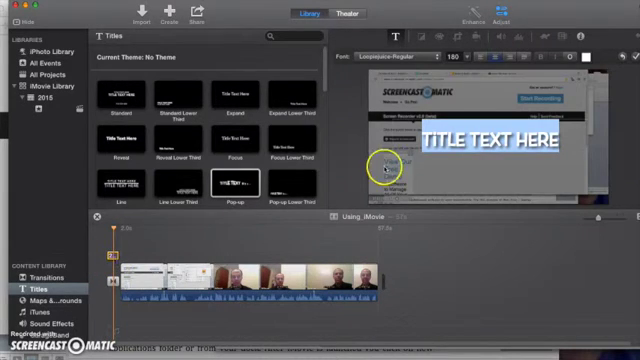
pyautogui.doubleClick(455, 141)
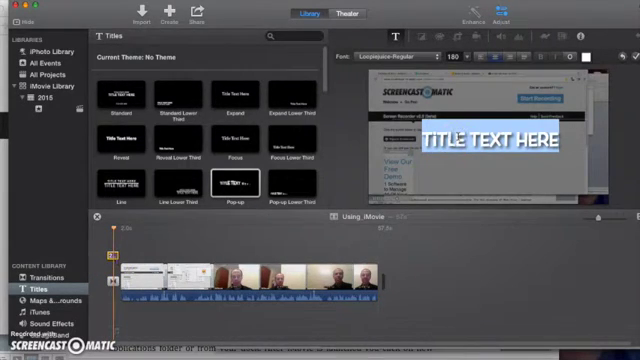
pyautogui.write('U')
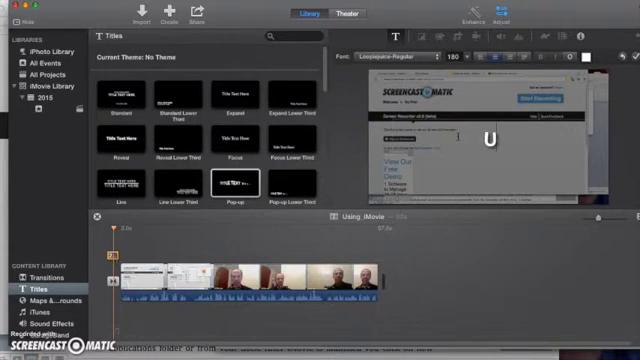
pyautogui.write('ng qu')
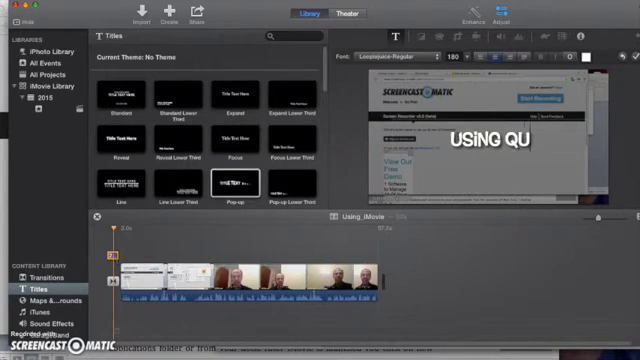
pyautogui.write('ickti')
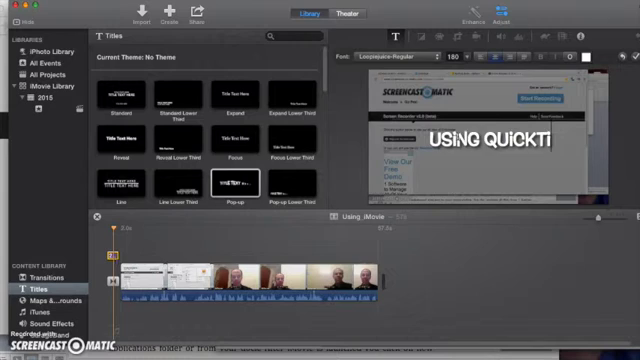
pyautogui.write('me pla')
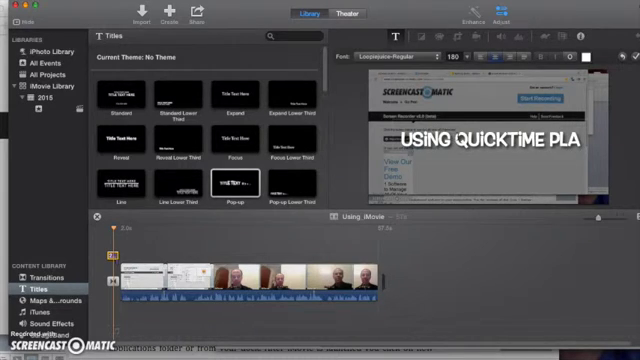
pyautogui.write('yet')
pyautogui.press('BackSpace')
pyautogui.write('r')
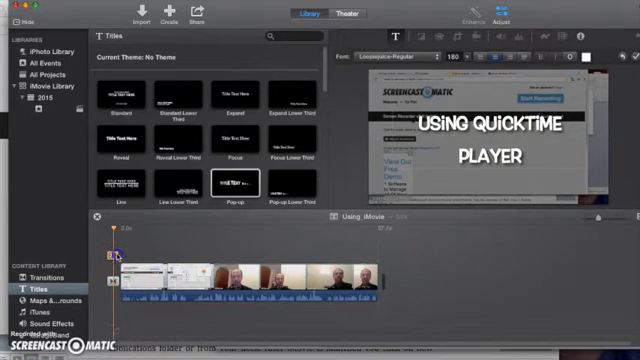
# - Stretch the title clip to about 4.8 seconds and play the movie from the start
pyautogui.click(114, 255)
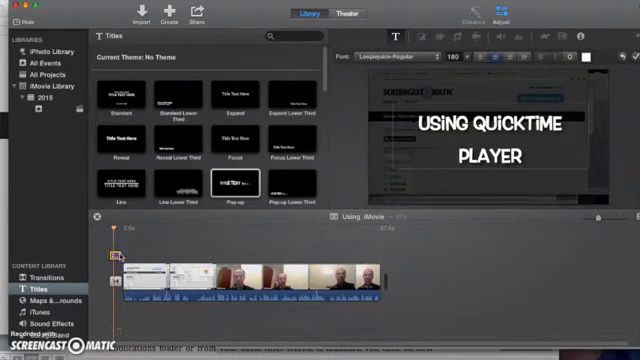
pyautogui.moveTo(116, 255); pyautogui.dragTo(135, 256)
pyautogui.moveTo(114, 232); pyautogui.dragTo(108, 228)
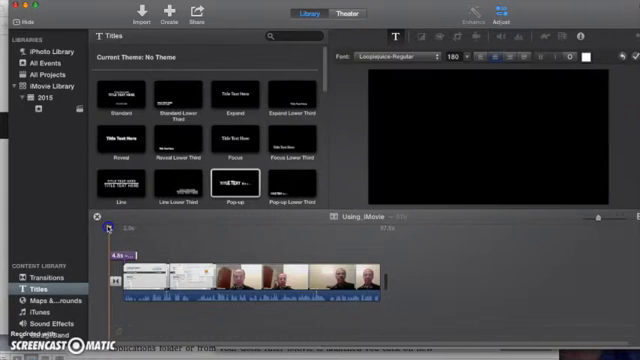
pyautogui.press('space')
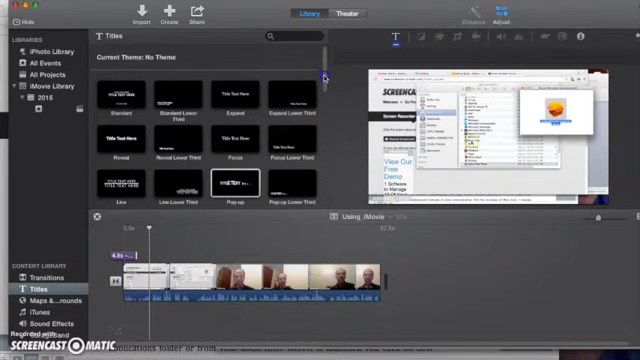
pyautogui.moveTo(324, 78); pyautogui.dragTo(324, 93)
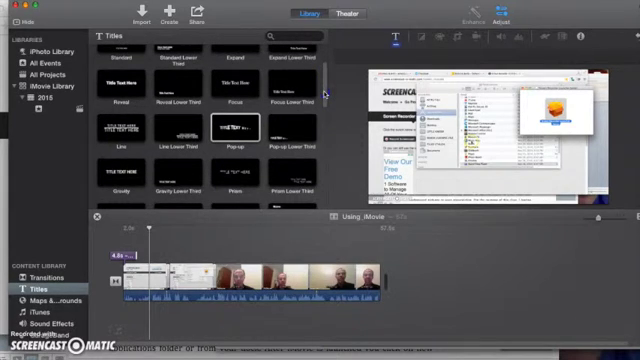
pyautogui.moveTo(324, 93); pyautogui.dragTo(324, 97)
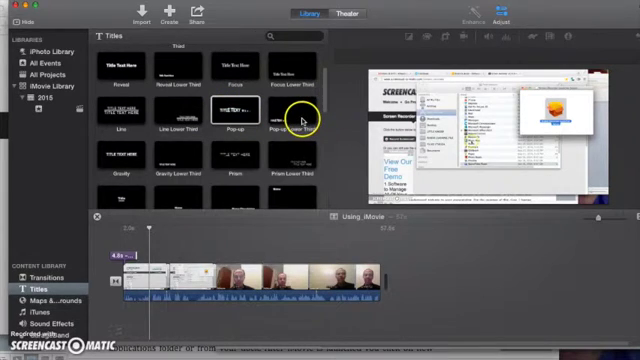
pyautogui.moveTo(327, 114); pyautogui.dragTo(330, 132)
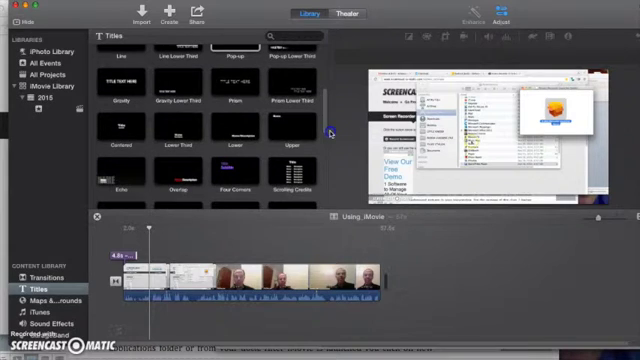
# - Preview Cross Dissolve, Cross Blur, Fade to Black, Spin Out, Circle Open, Cube and Mosaic transitions, then reselect the title clip
pyautogui.click(50, 277)
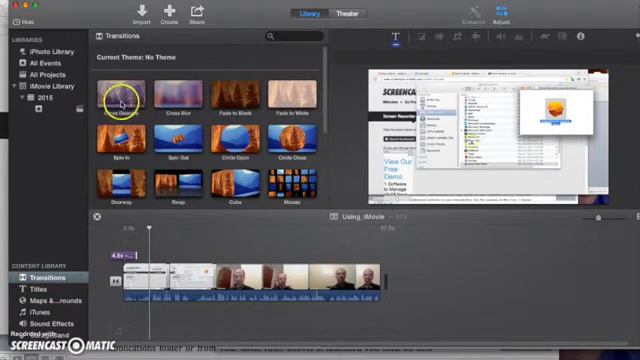
pyautogui.click(121, 101)
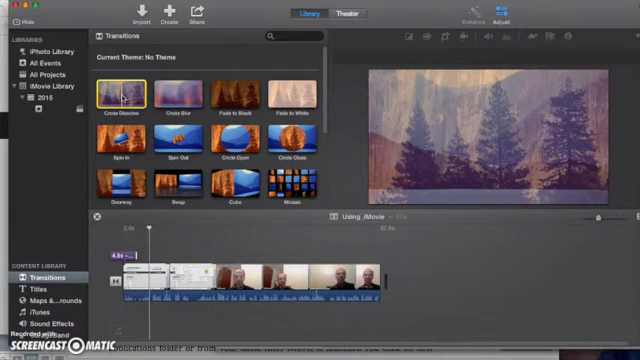
pyautogui.click(167, 97)
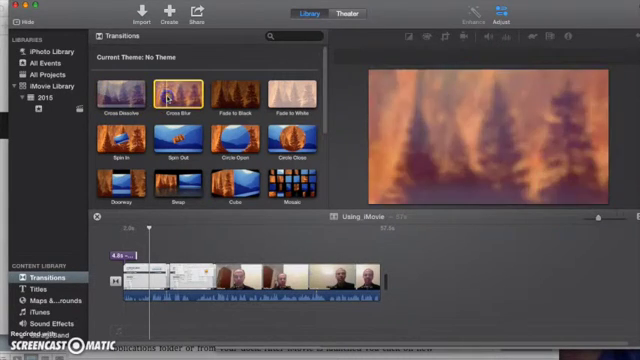
pyautogui.click(224, 100)
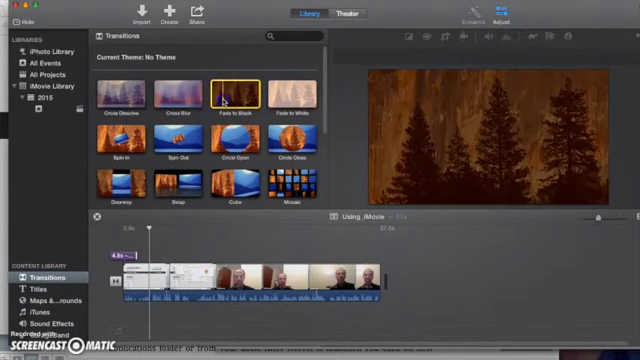
pyautogui.click(165, 142)
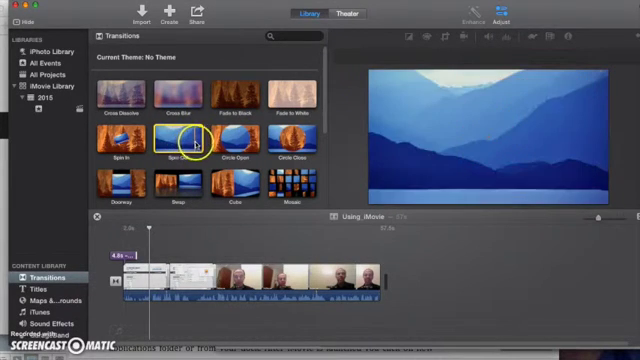
pyautogui.click(226, 143)
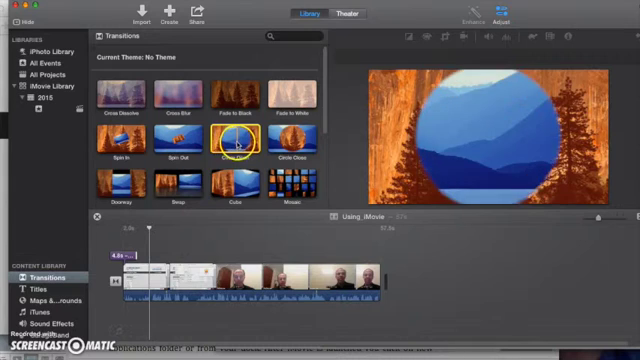
pyautogui.click(228, 182)
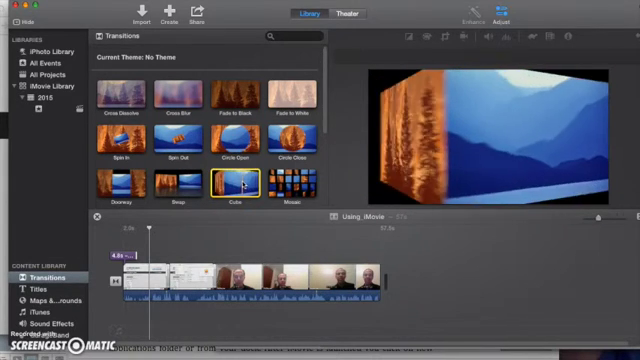
pyautogui.click(277, 185)
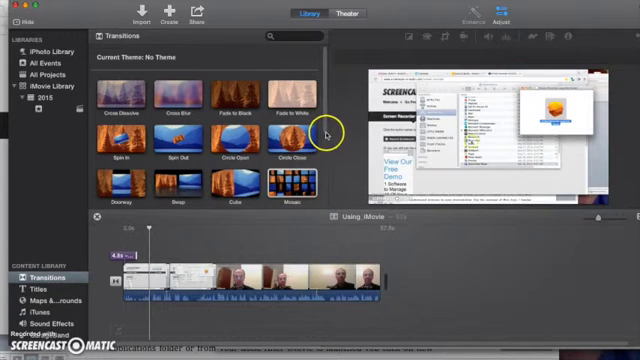
pyautogui.moveTo(326, 133); pyautogui.dragTo(332, 179)
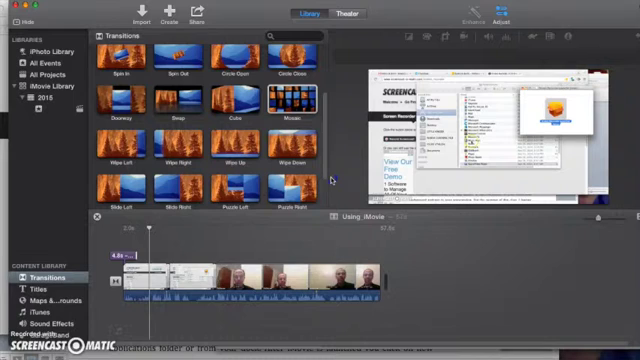
pyautogui.moveTo(332, 179); pyautogui.dragTo(332, 190)
pyautogui.click(120, 266)
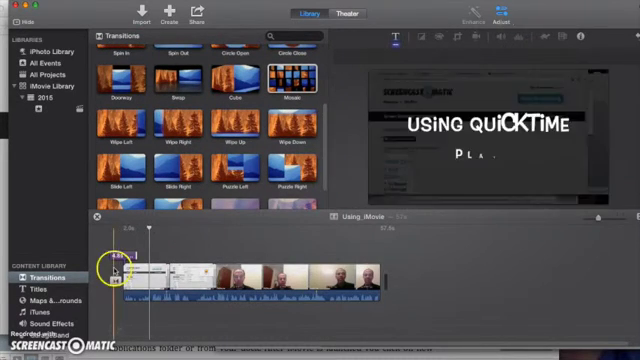
# - Browse Maps & Backgrounds and preview the Watercolor Globe world map
pyautogui.click(58, 300)
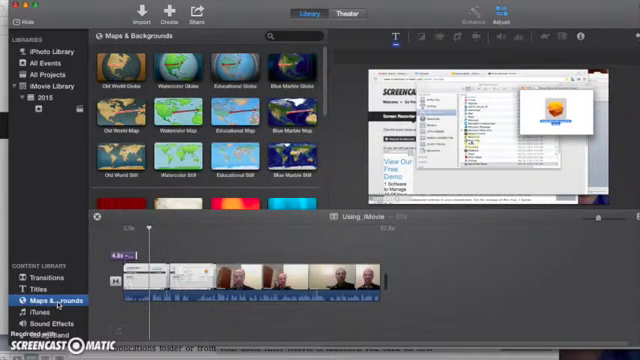
pyautogui.click(172, 70)
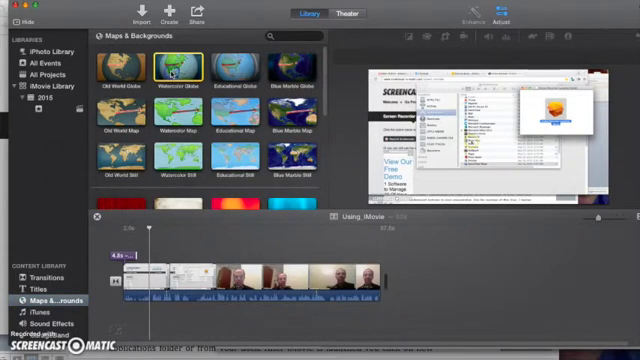
pyautogui.doubleClick(174, 63)
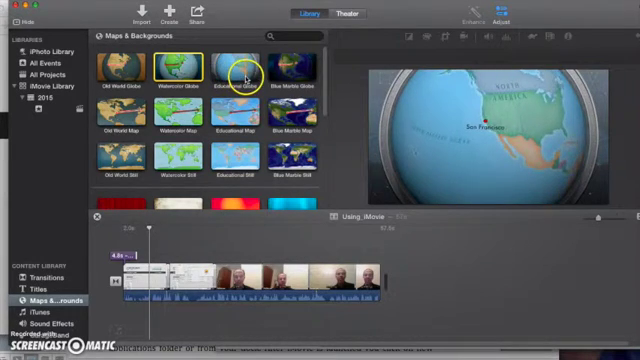
pyautogui.scroll(-1, 323, 95)
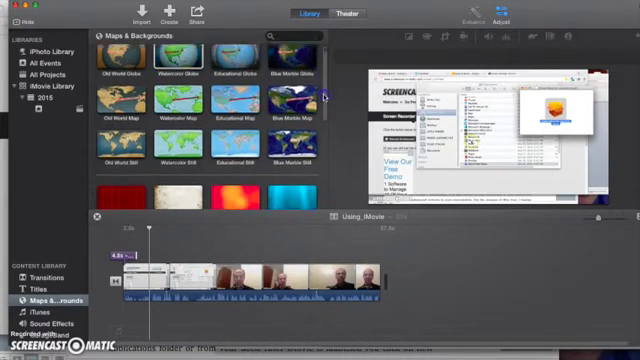
pyautogui.scroll(-3, 323, 95)
pyautogui.scroll(-2, 326, 104)
pyautogui.scroll(-2, 326, 119)
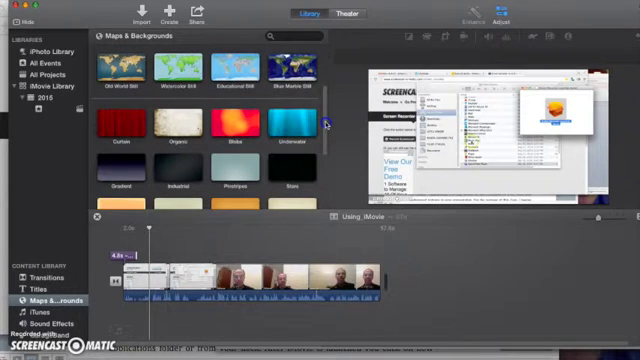
# - Insert the Curtain background at the playhead and preview it in the viewer
pyautogui.click(116, 128)
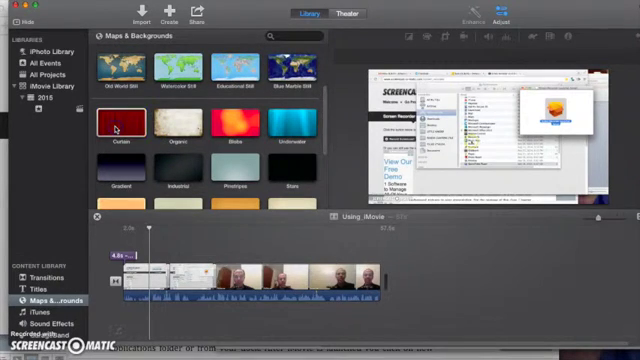
pyautogui.press('w')
pyautogui.moveTo(116, 128); pyautogui.dragTo(137, 127)
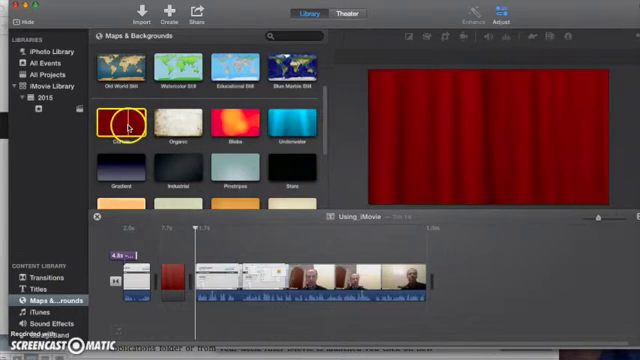
# - Browse the iTunes and Sound Effects collections, previewing Auto Close Door 2 and Electric Guitar Maj Chord
pyautogui.click(40, 313)
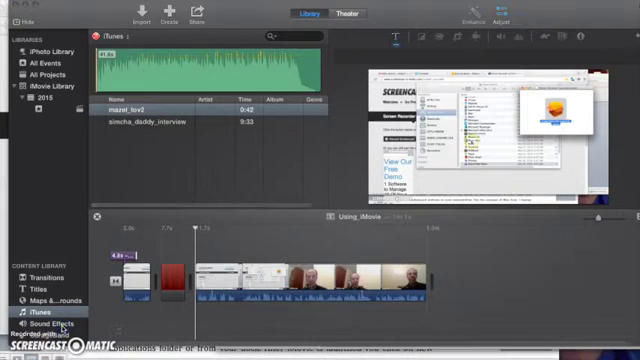
pyautogui.click(58, 325)
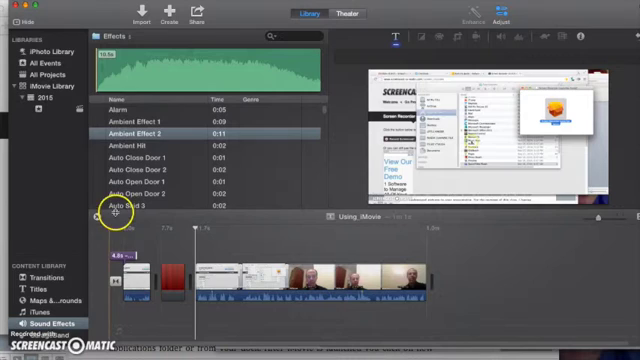
pyautogui.click(131, 170)
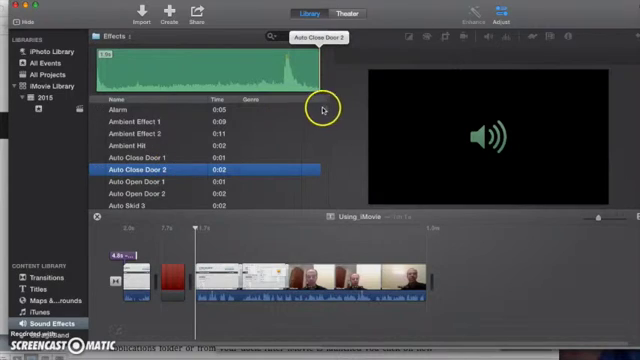
pyautogui.scroll(-5, 325, 116)
pyautogui.scroll(-5, 325, 116)
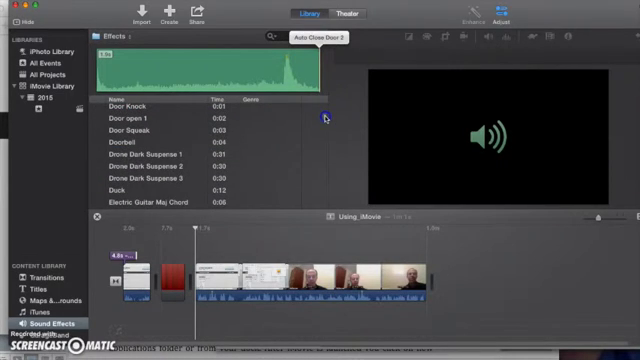
pyautogui.click(158, 203)
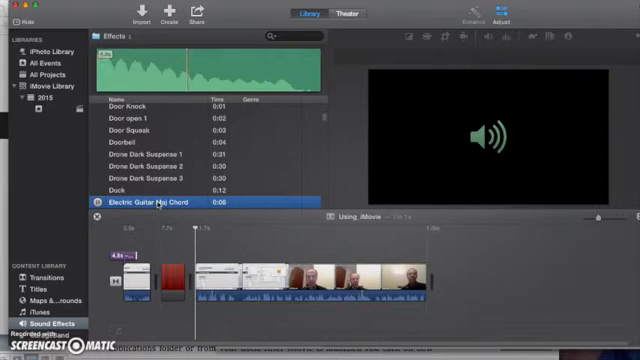
# - Preview the Duck and Race Car Drive By effects, then select the curtain clip
pyautogui.click(118, 191)
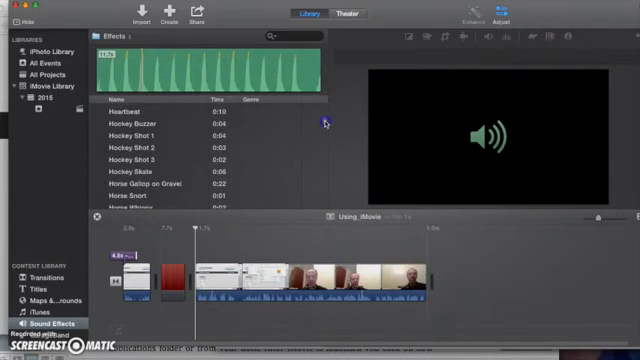
pyautogui.scroll(-5, 325, 123)
pyautogui.scroll(2, 325, 124)
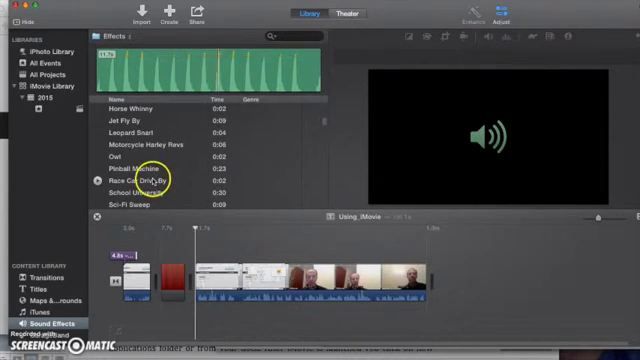
pyautogui.click(155, 180)
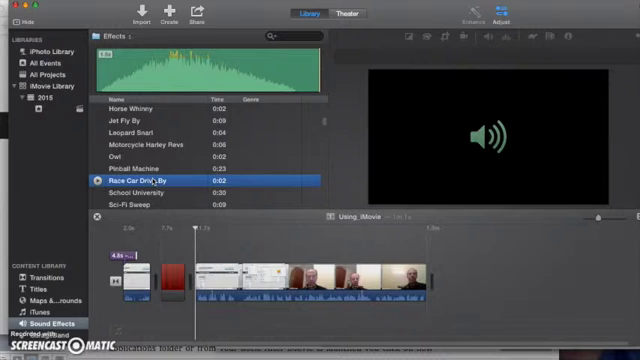
pyautogui.click(167, 272)
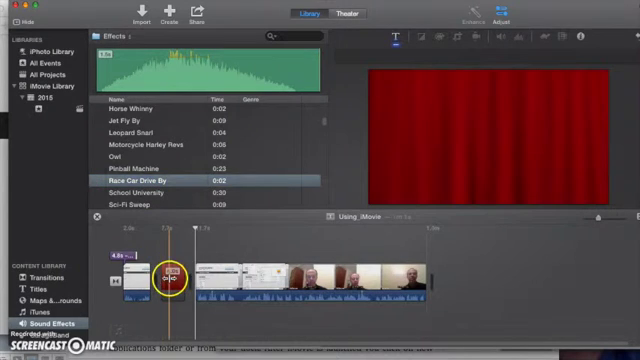
# - Delete the curtain clip, skim the opening title clip, and return to the Transitions collection
pyautogui.click(170, 289)
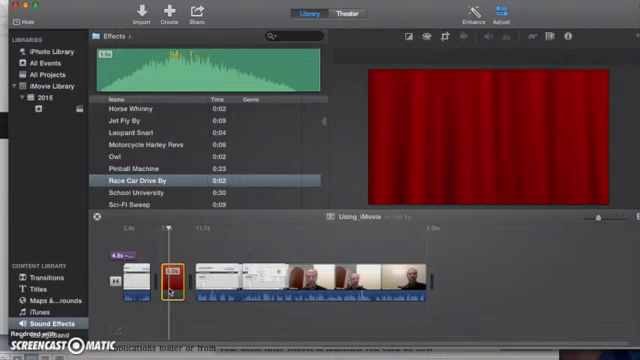
pyautogui.press('Delete')
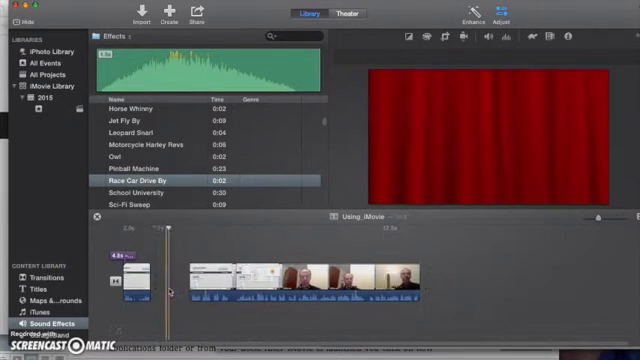
pyautogui.moveTo(168, 292); pyautogui.dragTo(115, 281)
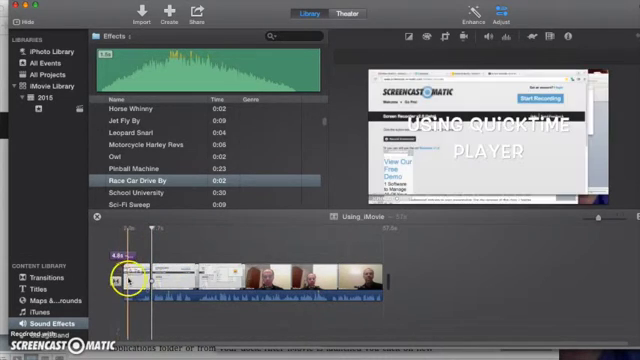
pyautogui.moveTo(115, 281); pyautogui.dragTo(150, 275)
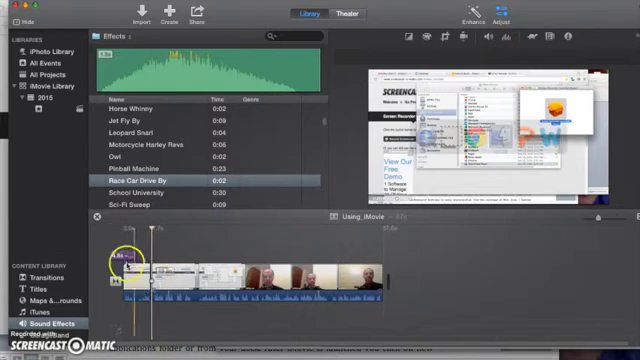
pyautogui.click(56, 280)
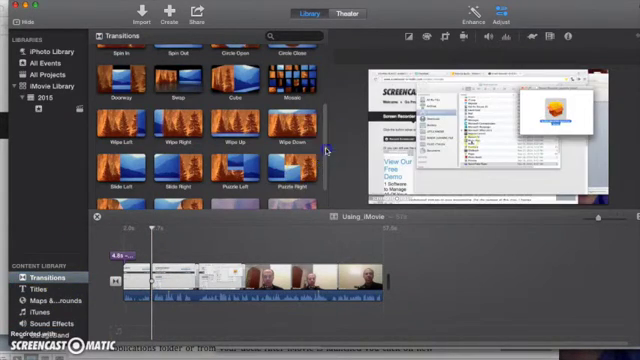
# - Drop a Fade to Black transition onto the end of the last clip
pyautogui.moveTo(326, 147); pyautogui.dragTo(325, 70)
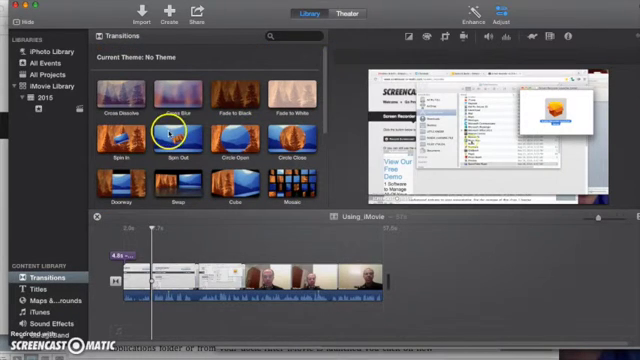
pyautogui.click(243, 101)
pyautogui.moveTo(243, 101)
pyautogui.mouseDown()
pyautogui.moveTo(379, 270)
pyautogui.moveTo(385, 290)
pyautogui.moveTo(375, 289)
pyautogui.mouseUp()
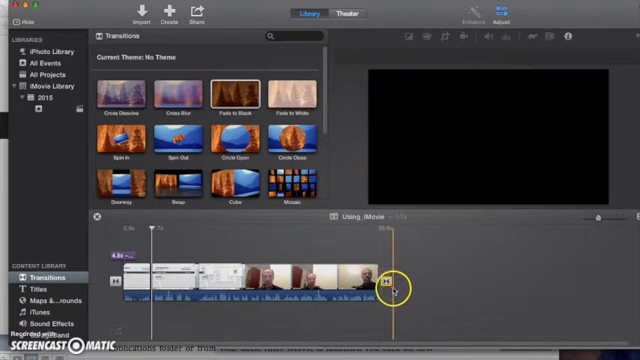
# - Set the ending fade duration to 2.0 seconds, accepting the shortened clips, and return to the movie start
pyautogui.doubleClick(386, 282)
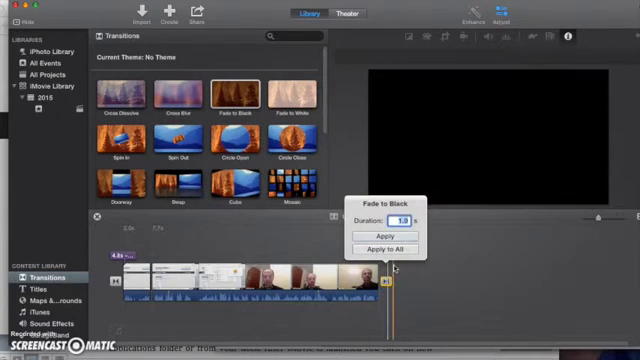
pyautogui.write('2')
pyautogui.write('.9')
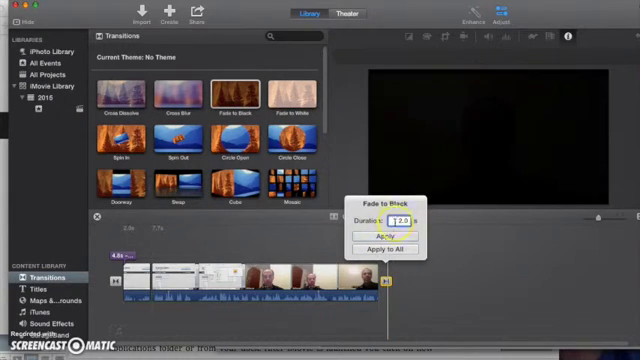
pyautogui.click(396, 236)
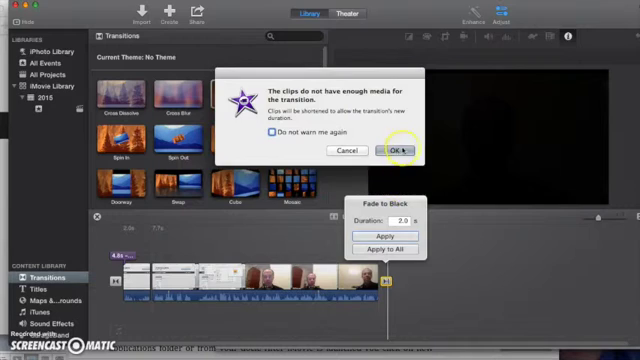
pyautogui.click(401, 150)
pyautogui.click(358, 265)
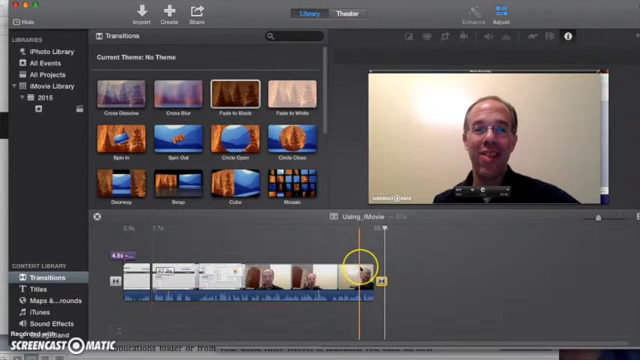
pyautogui.moveTo(153, 300); pyautogui.dragTo(115, 282)
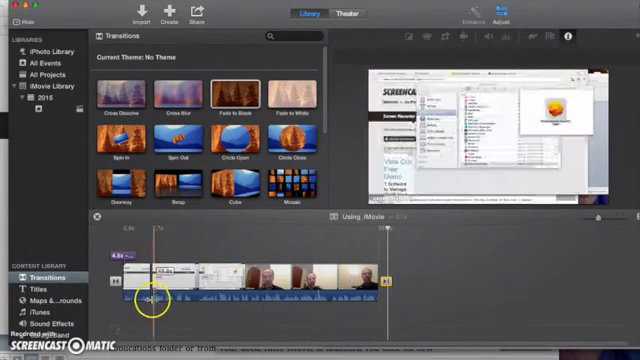
# - Apply a longer duration to the opening Fade to Black and play the movie through
pyautogui.doubleClick(115, 282)
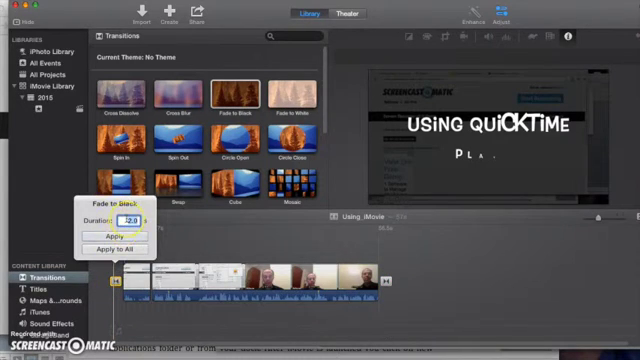
pyautogui.write('3.')
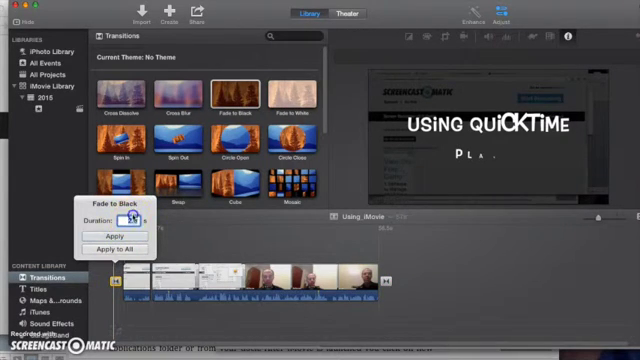
pyautogui.write('2')
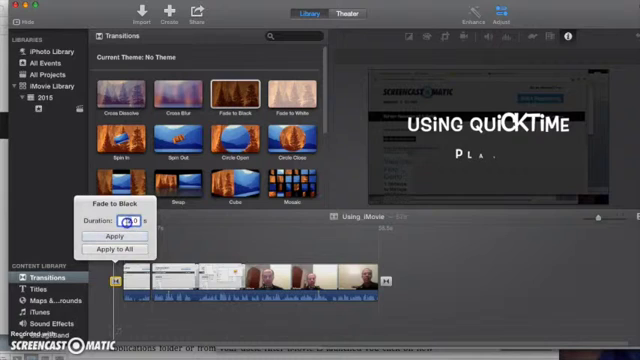
pyautogui.click(124, 236)
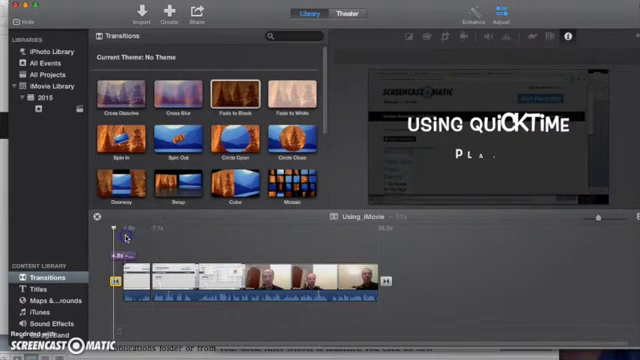
pyautogui.click(115, 278)
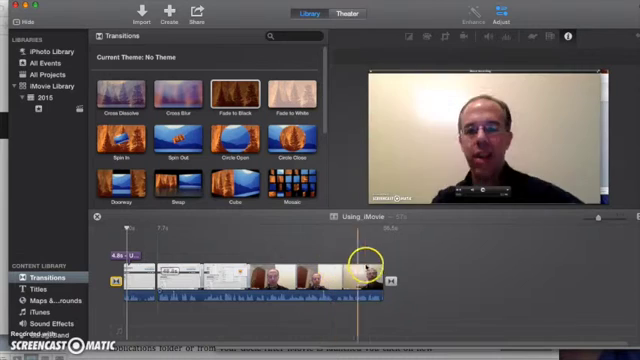
pyautogui.click(374, 267)
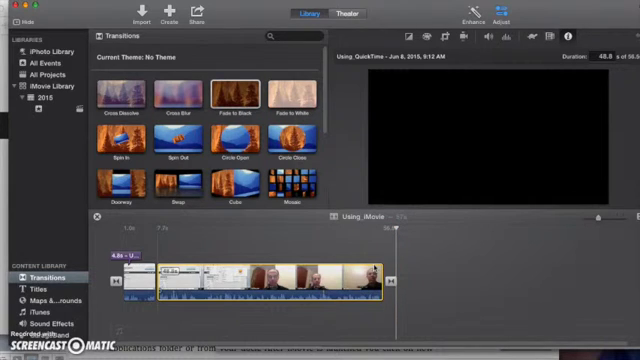
# - Share the movie as a file named Using_iMovie saved to the Desktop at 480p
pyautogui.click(83, 142)
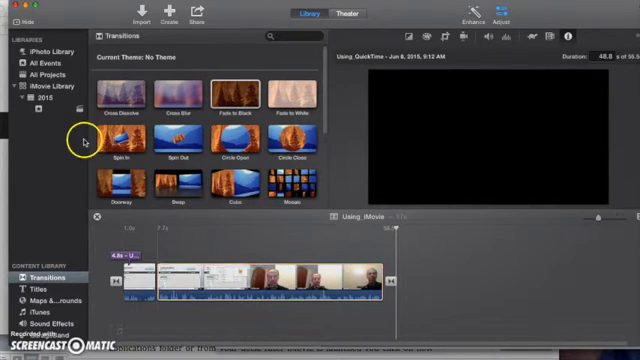
pyautogui.click(48, 0)
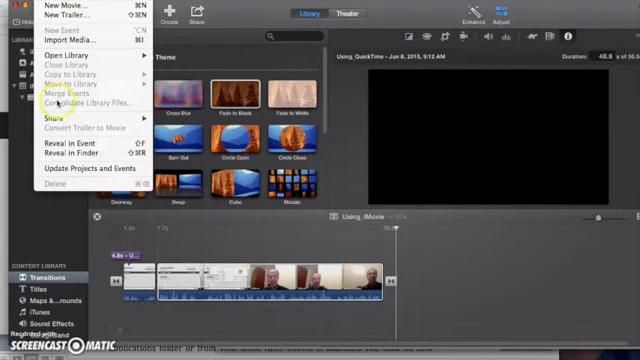
pyautogui.moveTo(60, 118)
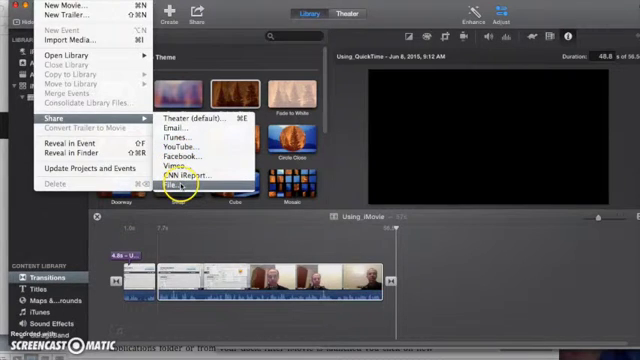
pyautogui.click(178, 184)
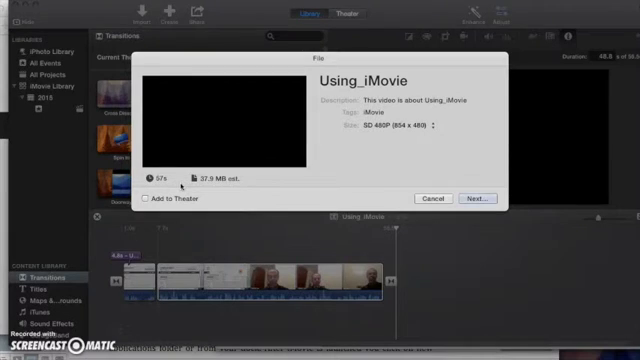
pyautogui.click(466, 199)
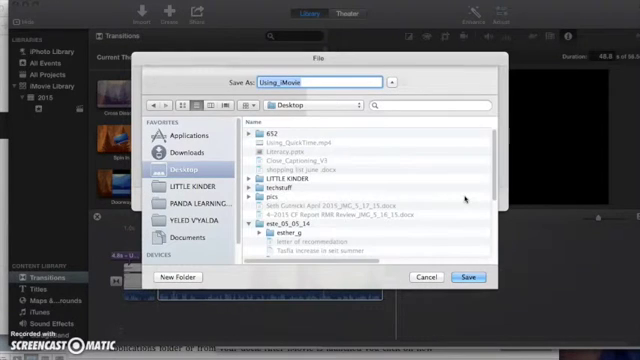
pyautogui.click(467, 278)
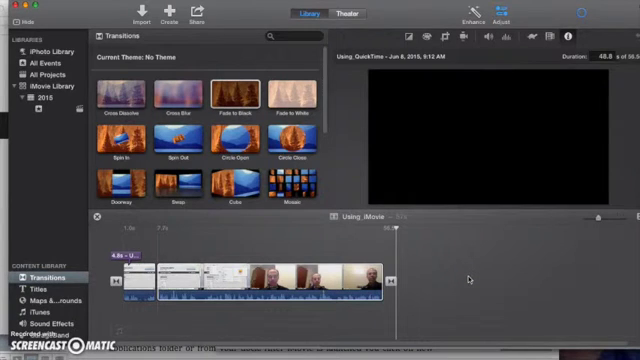
# - Switch from iMovie to Chrome with Cmd+Tab
pyautogui.press('super+Tab')
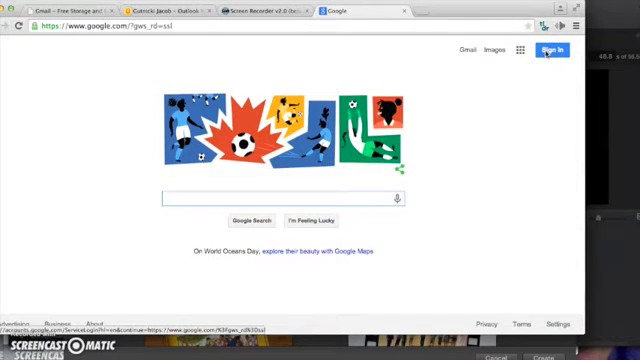
# - Go from Google Sign in to the Create account form
pyautogui.click(547, 52)
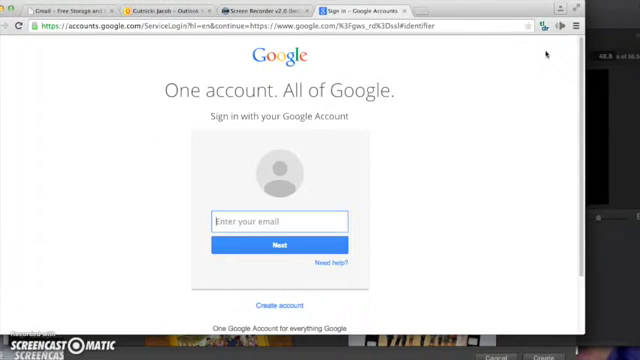
pyautogui.click(280, 227)
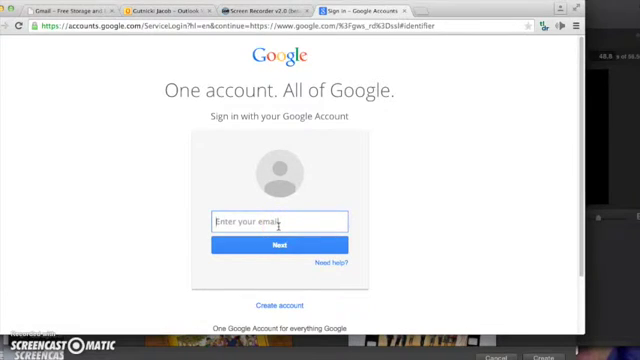
pyautogui.click(278, 305)
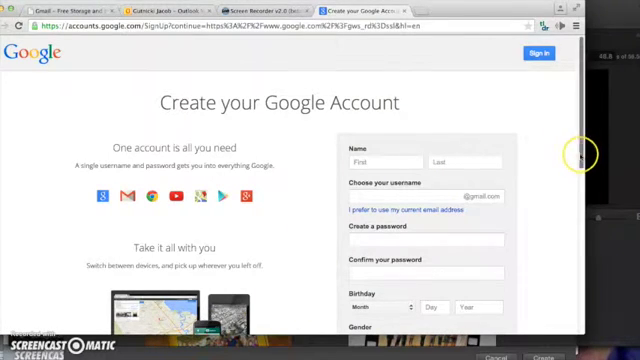
pyautogui.moveTo(580, 155); pyautogui.dragTo(579, 263)
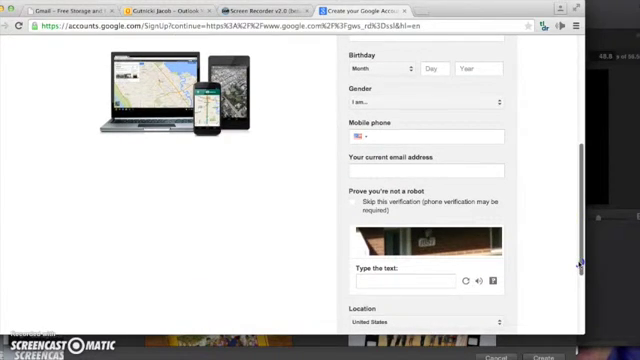
pyautogui.moveTo(580, 265); pyautogui.dragTo(574, 300)
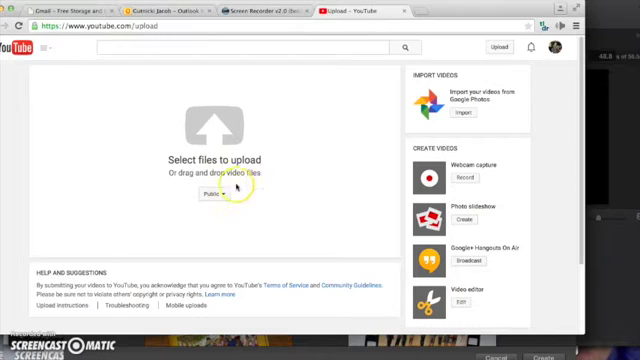
# - Keep the upload privacy set to Public and start choosing a video file
pyautogui.click(219, 196)
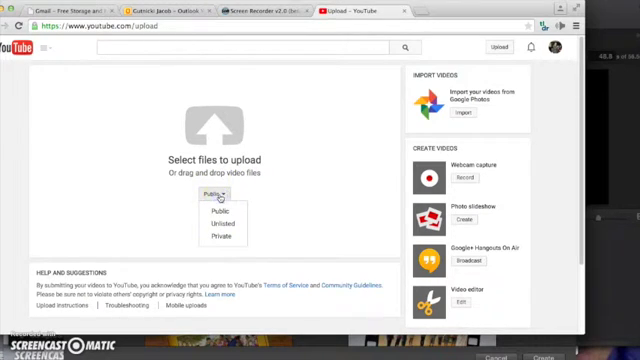
pyautogui.click(219, 212)
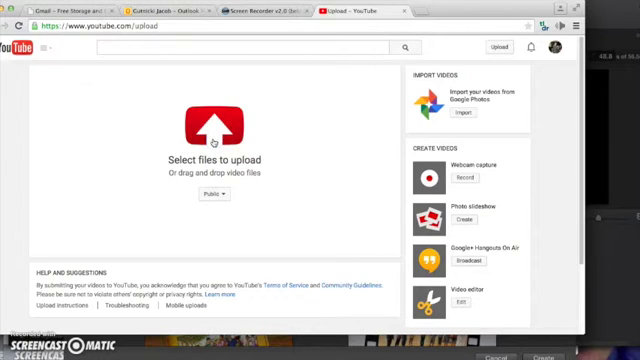
pyautogui.click(213, 143)
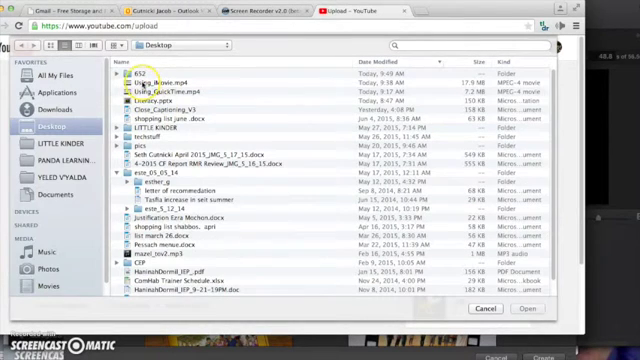
# - Select LOTTA.mov from the 652 folder to begin uploading it
pyautogui.doubleClick(140, 73)
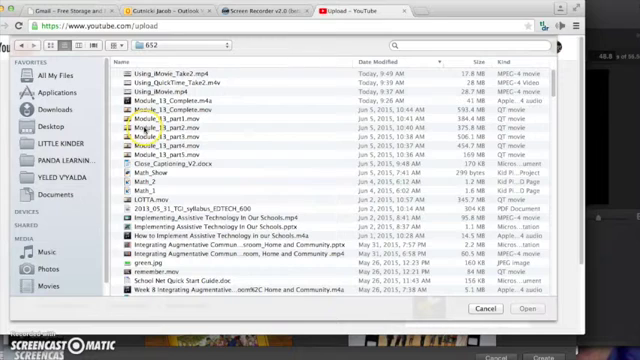
pyautogui.click(143, 199)
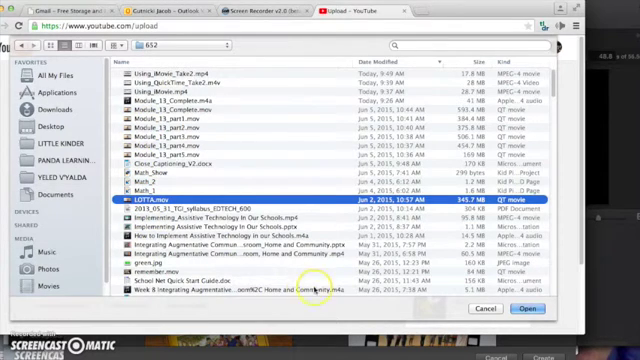
pyautogui.click(522, 308)
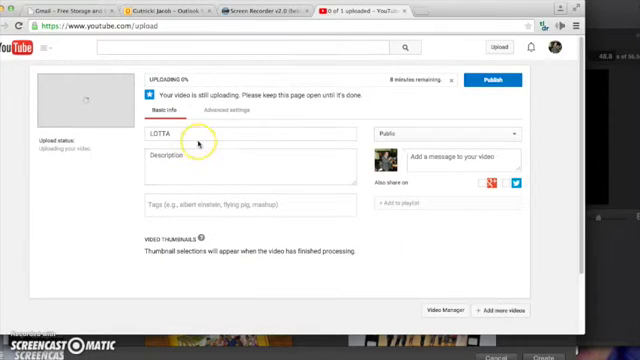
# - Replace the title LOTTA with 'Death by Math' and move to the tags field
pyautogui.moveTo(184, 137); pyautogui.dragTo(153, 136)
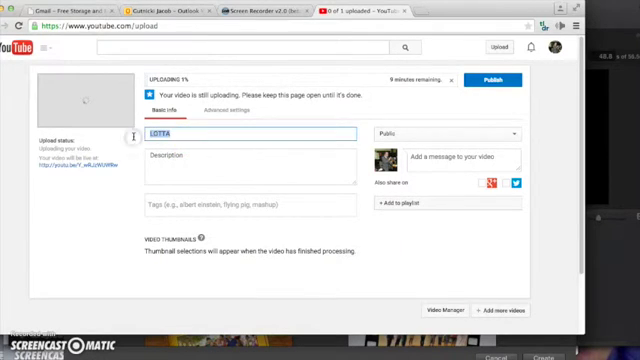
pyautogui.write('Death ')
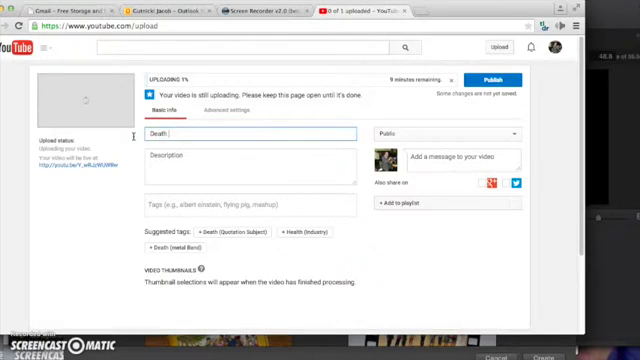
pyautogui.write('by Math')
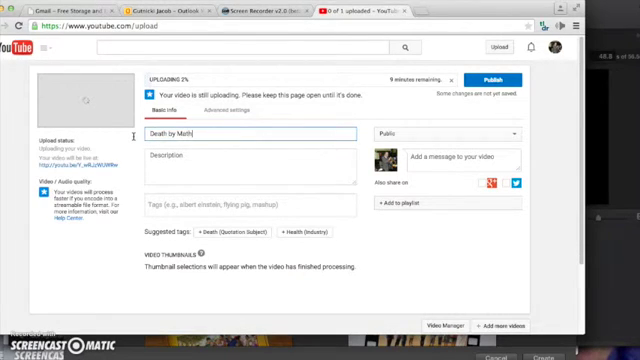
pyautogui.click(165, 158)
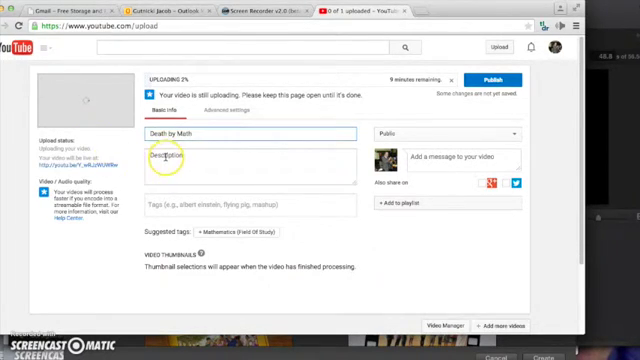
pyautogui.click(165, 157)
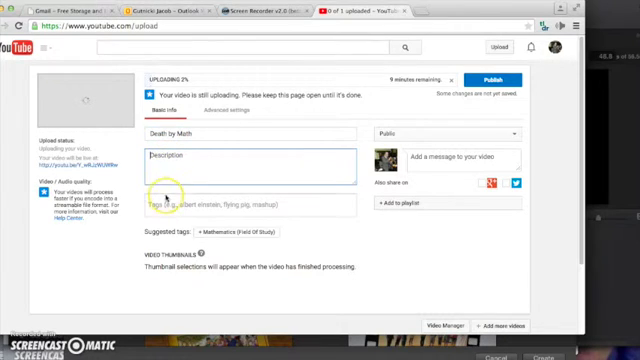
pyautogui.click(160, 205)
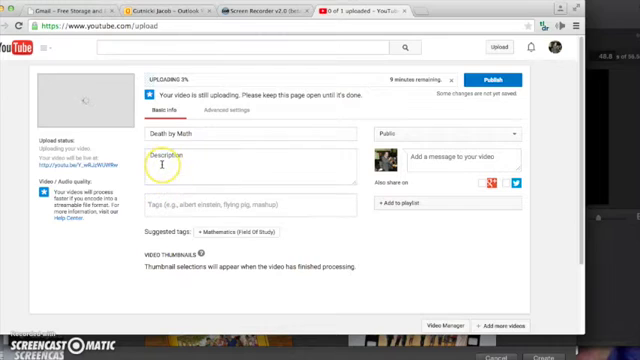
pyautogui.click(160, 204)
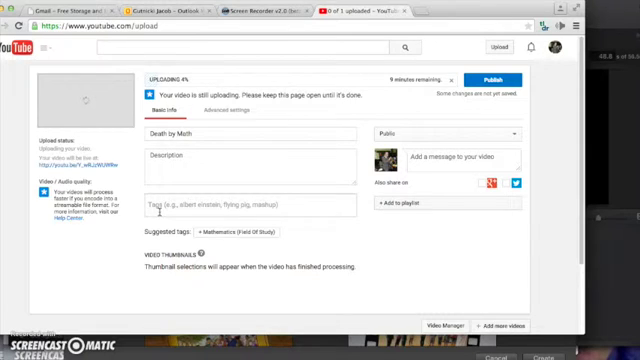
pyautogui.write('Columb')
# - Add the tags Comedy and Math
pyautogui.press('BackSpace')
pyautogui.press('BackSpace')
pyautogui.press('BackSpace')
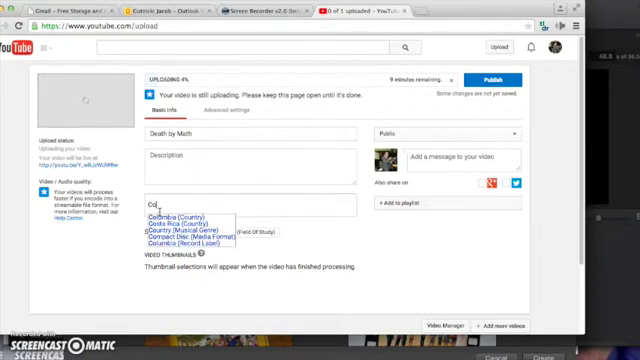
pyautogui.write('medy')
pyautogui.press('Return')
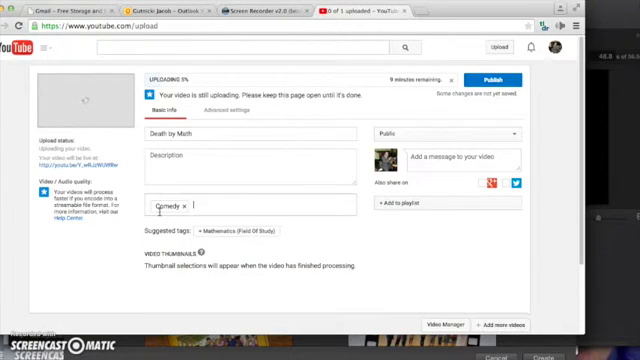
pyautogui.write(' Math')
pyautogui.press('Return')
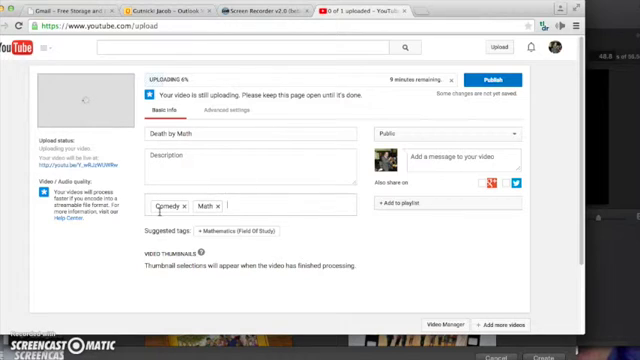
# - Begin the description about the math teacher, fixing typos and capitalising Mr
pyautogui.click(154, 161)
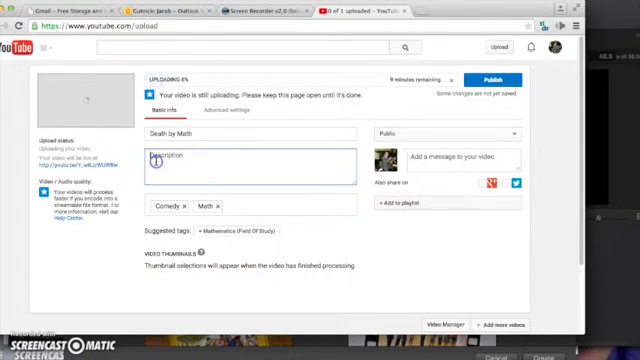
pyautogui.write('Ash')
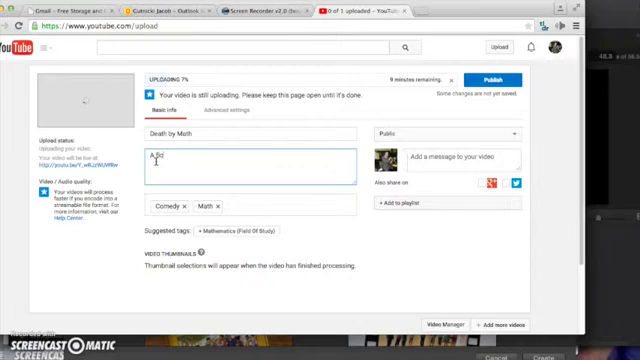
pyautogui.write('onal s')
pyautogui.write('tory abo')
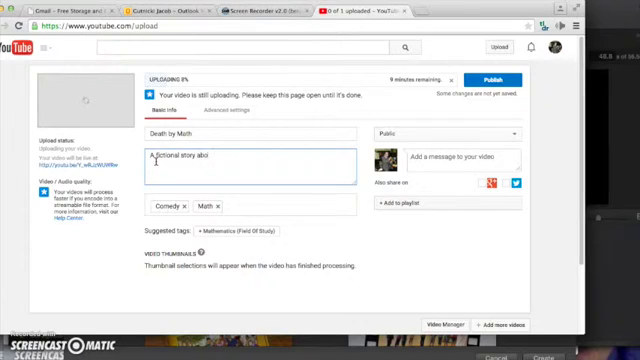
pyautogui.write('ut a math')
pyautogui.write(' teachr')
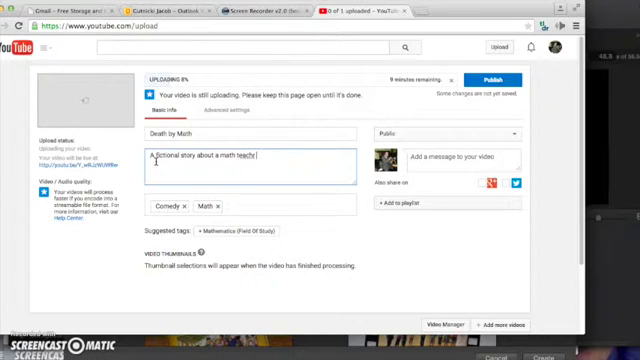
pyautogui.press('BackSpace')
pyautogui.write('er named m')
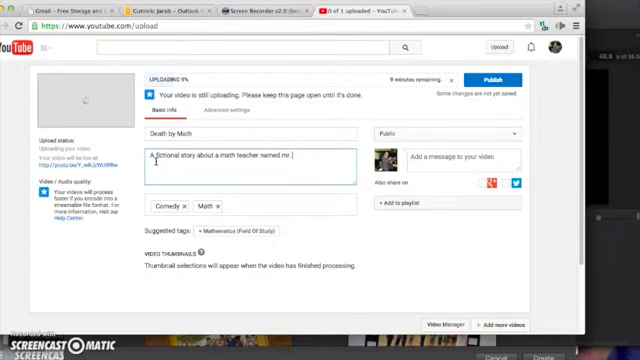
pyautogui.press('BackSpace')
pyautogui.write('Mr.')
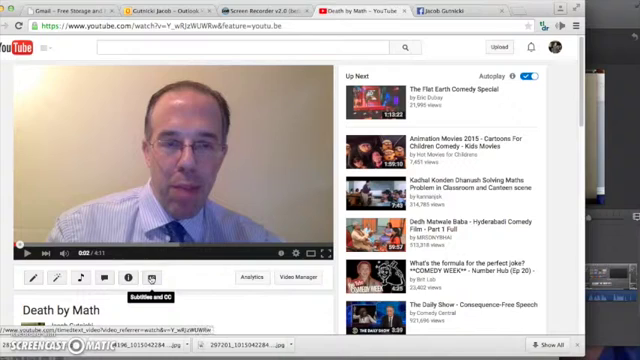
# - Start adding new English subtitles to the Death by Math video
pyautogui.click(151, 278)
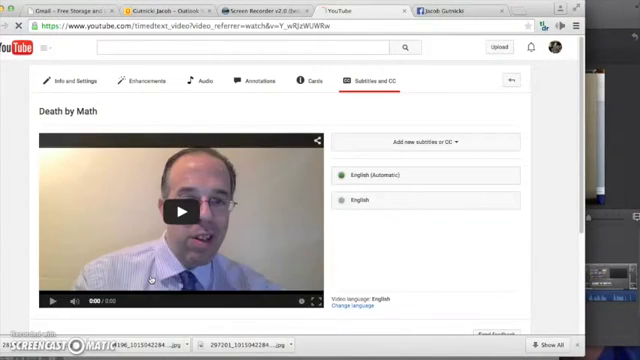
pyautogui.click(200, 240)
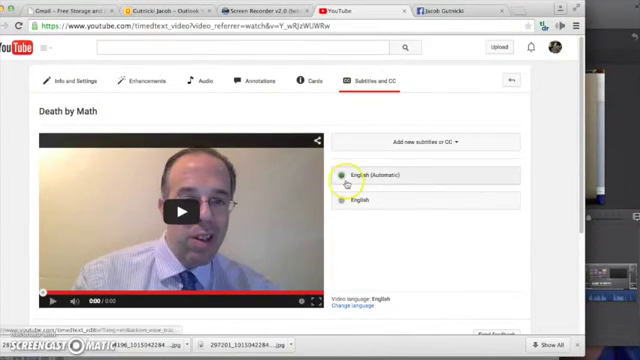
pyautogui.click(406, 144)
pyautogui.click(406, 144)
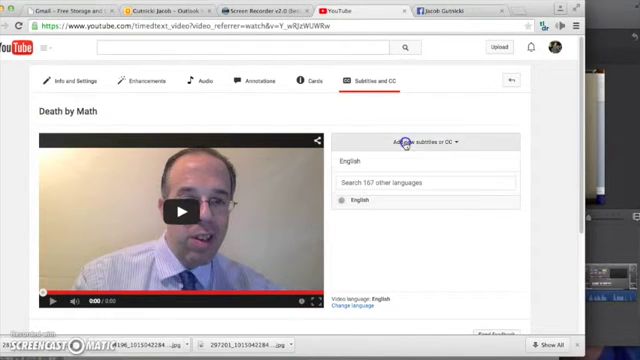
pyautogui.click(369, 162)
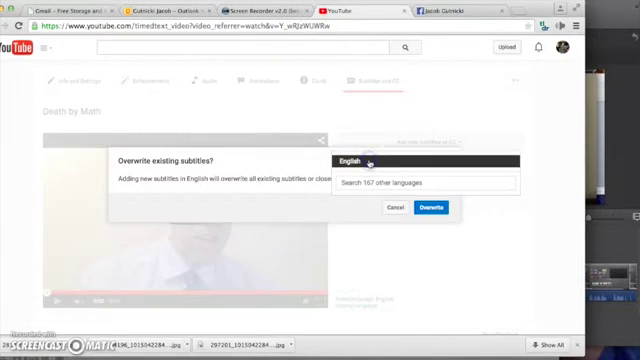
# - Overwrite the existing English captions and choose Transcribe and set timings
pyautogui.click(430, 208)
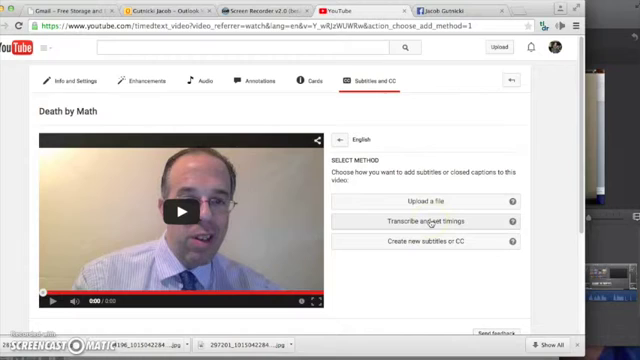
pyautogui.click(431, 222)
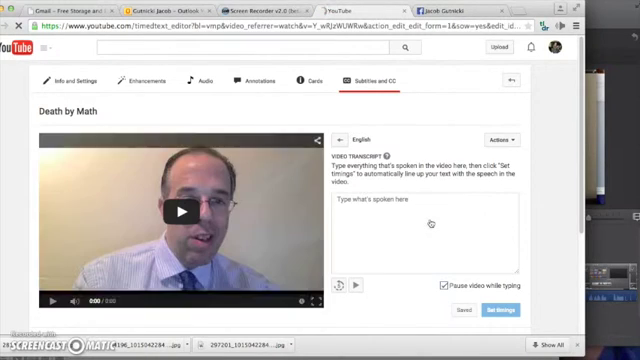
# - Paste the story script from the Word captioning document into the transcript and set timings
pyautogui.click(417, 208)
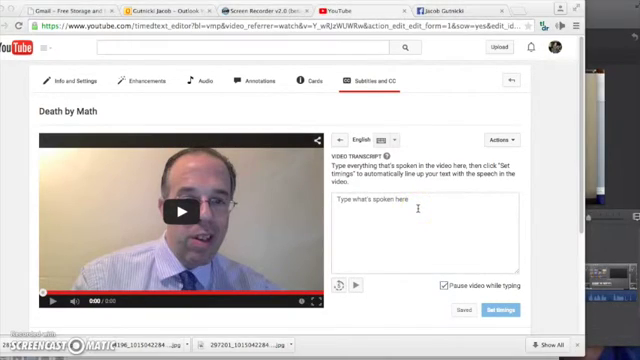
pyautogui.press('super+Tab')
pyautogui.press('super+Tab')
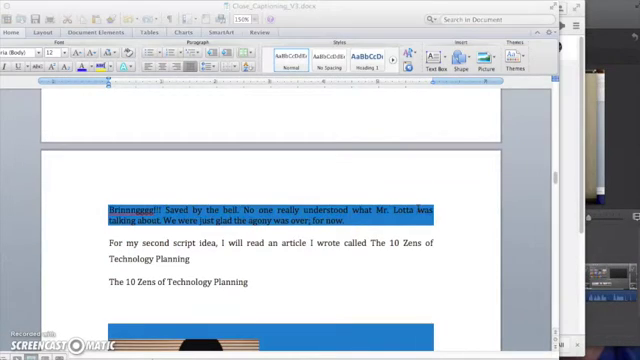
pyautogui.press('super+Tab')
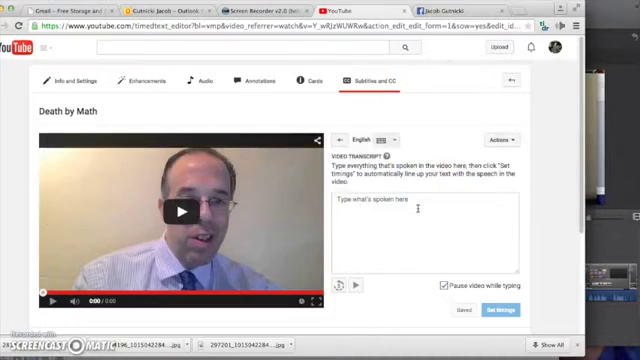
pyautogui.press('super+Tab')
pyautogui.click(395, 215)
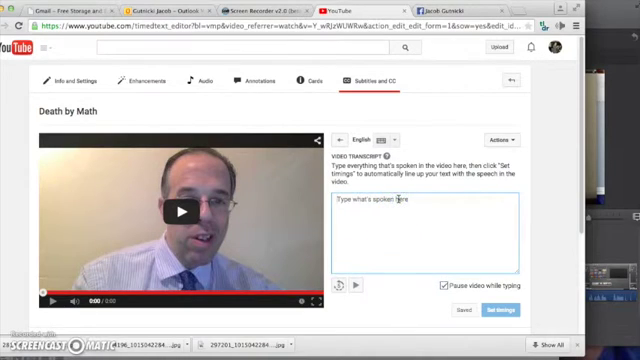
pyautogui.press('super+v')
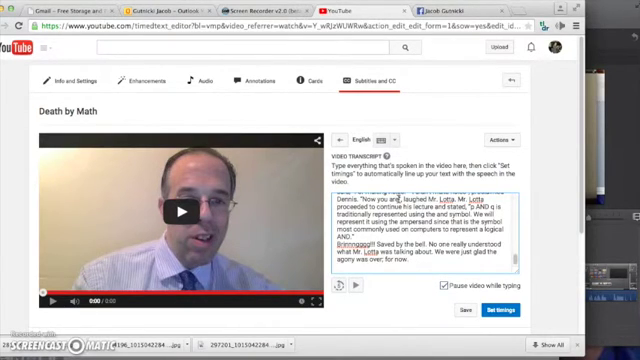
pyautogui.click(500, 309)
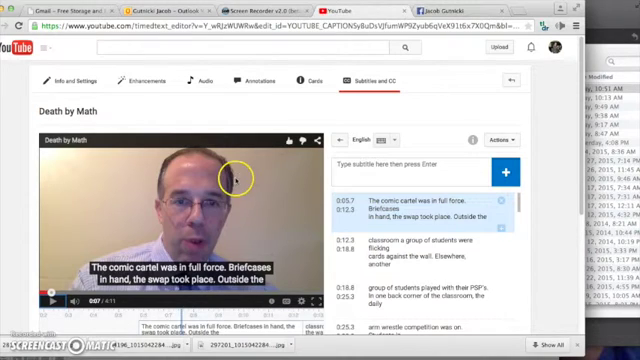
# - Play the video to preview the auto-timed captions against the speech
pyautogui.click(52, 301)
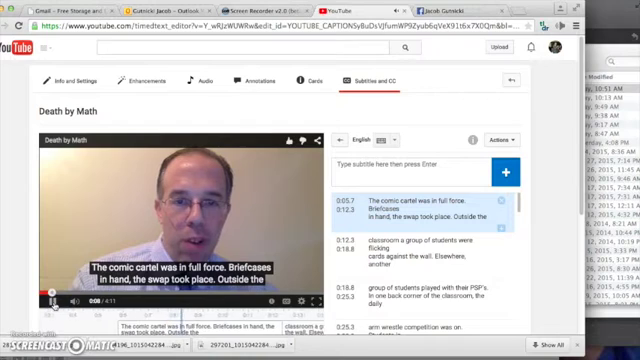